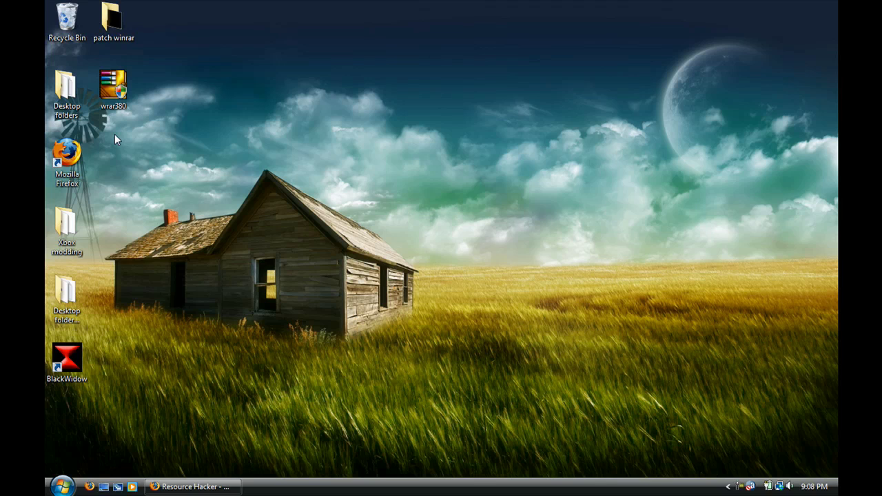
Look over the WinRAR download page and the Resource Hacker home page down to its download links in the browser.
left_click(190, 487)
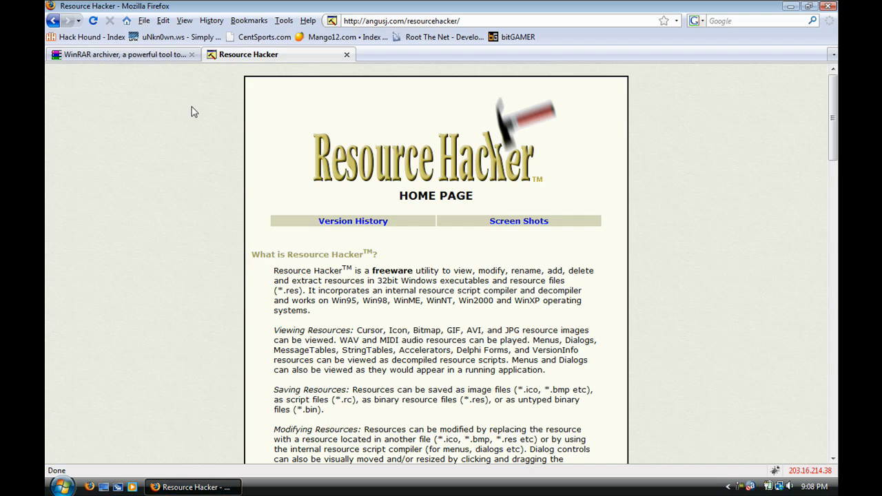
left_click(126, 55)
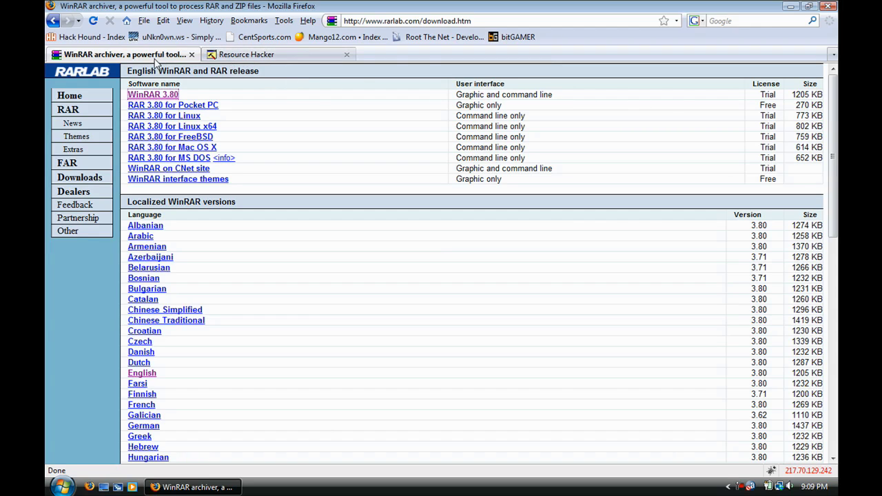
left_click(252, 59)
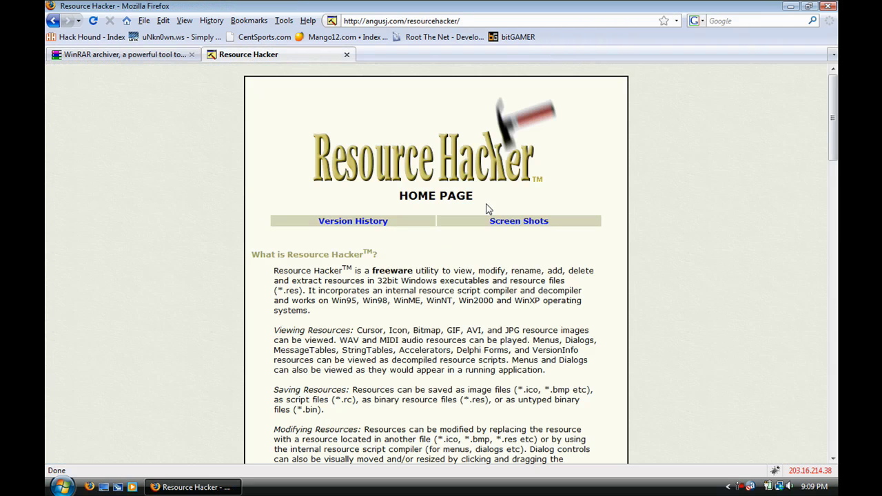
scroll(486, 206, "down", 3)
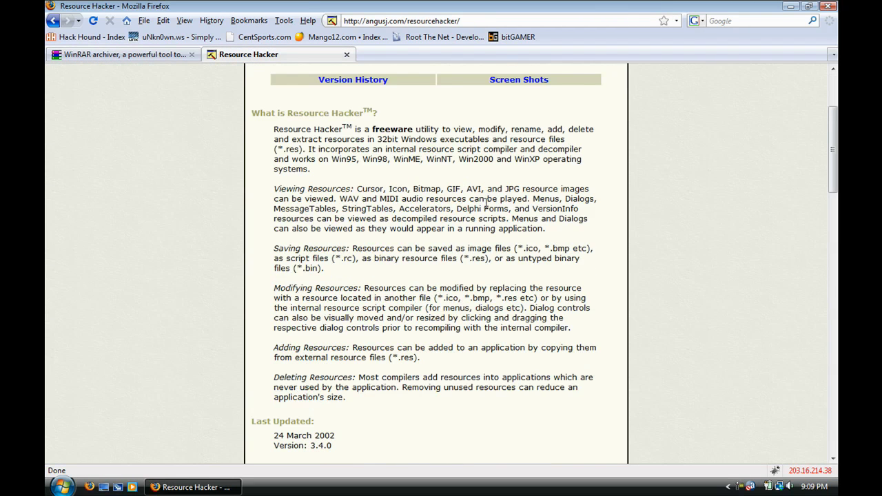
left_click_drag(832, 169, 808, 339)
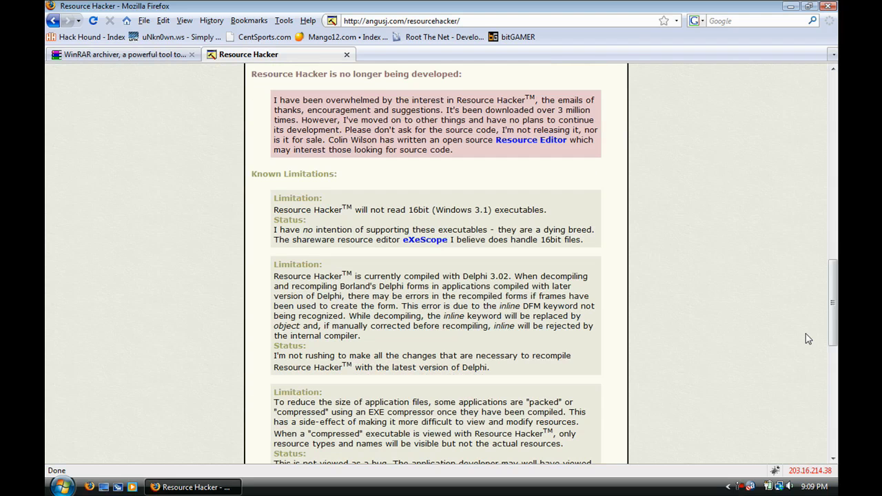
scroll(409, 103, "down", 10)
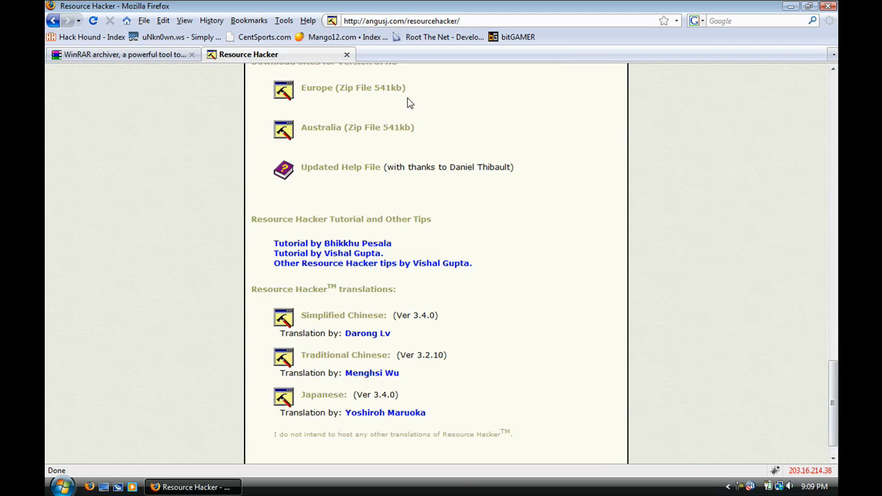
Minimize the browser, search the computer for "winrar" and open the file location of the WinRAR program shortcut.
left_click(791, 6)
key("super")
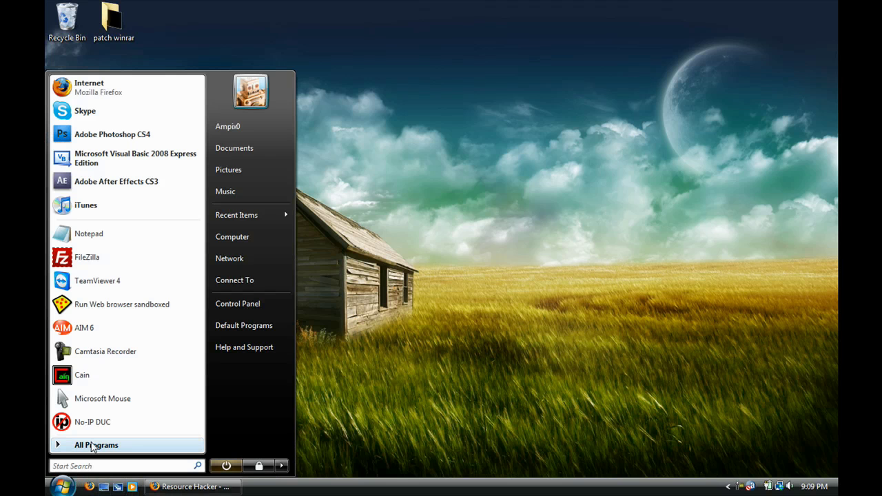
type("winrar")
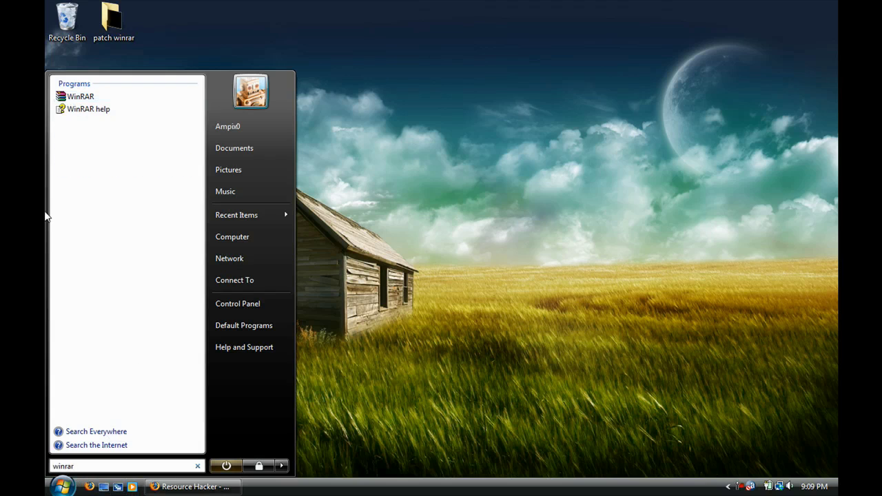
right_click(94, 96)
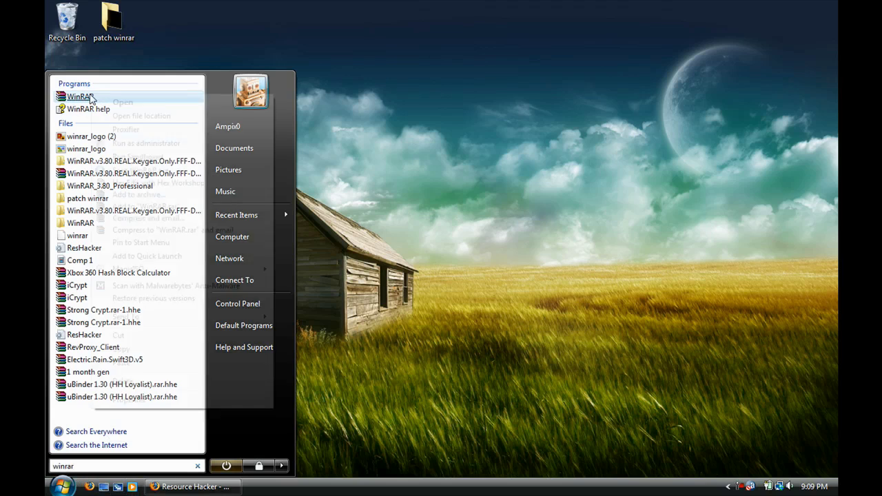
left_click(125, 114)
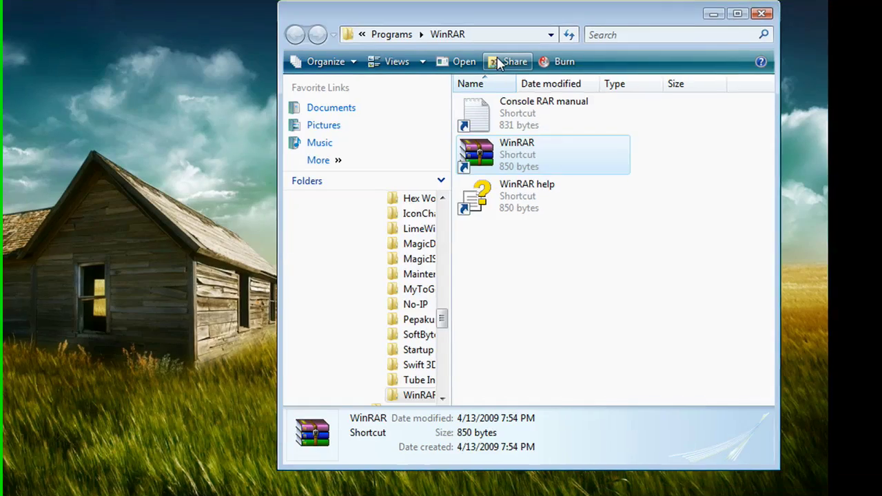
Launch WinRAR from its shortcut, examine the licence purchase reminder and close the reminder.
double_click(528, 159)
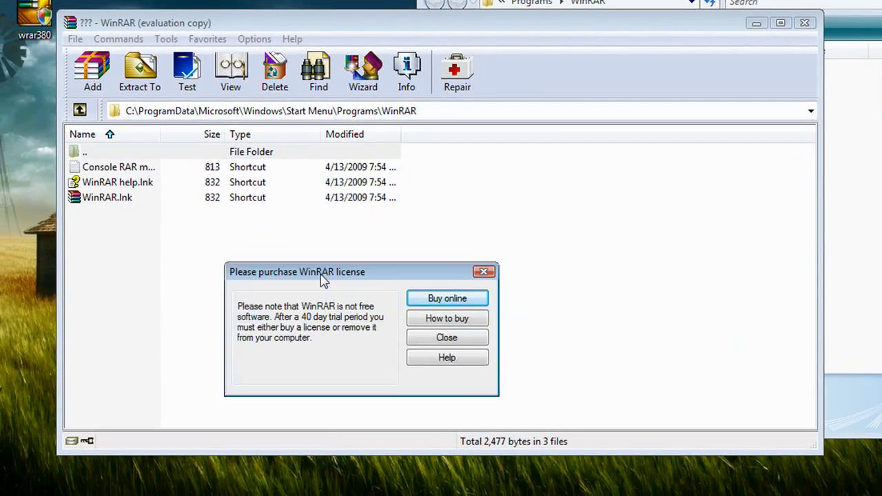
left_click_drag(324, 278, 436, 248)
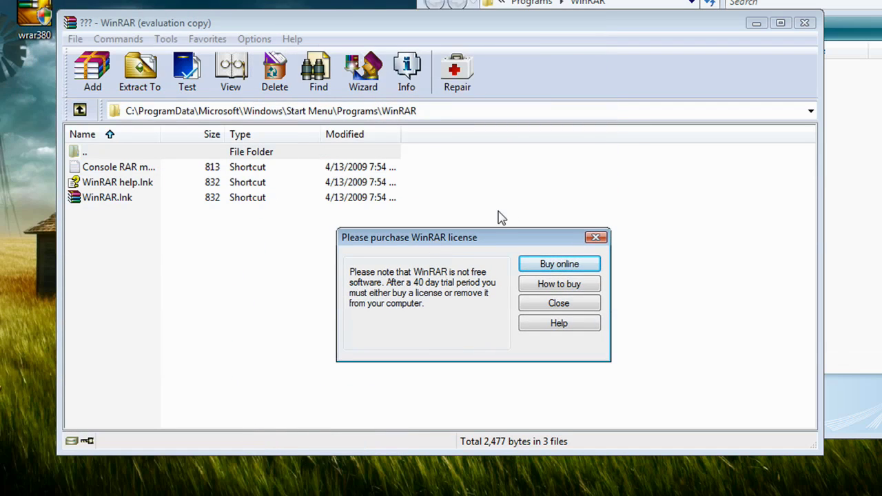
left_click_drag(475, 243, 439, 200)
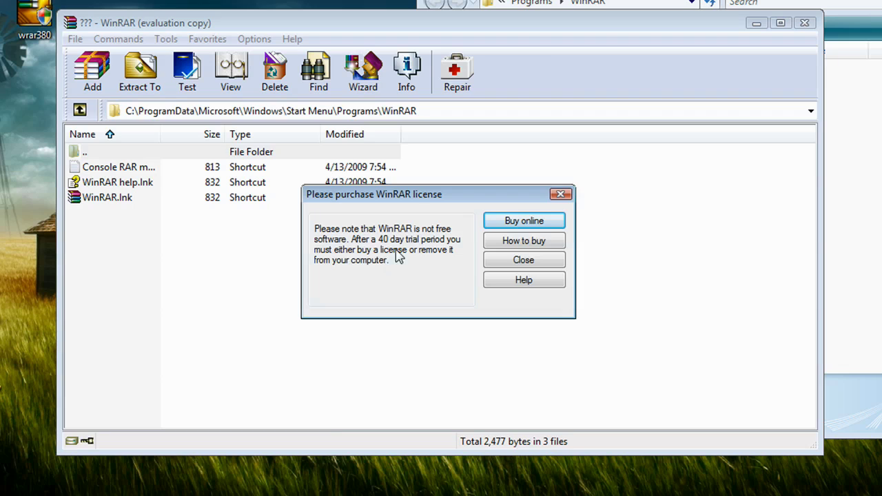
left_click_drag(433, 198, 424, 259)
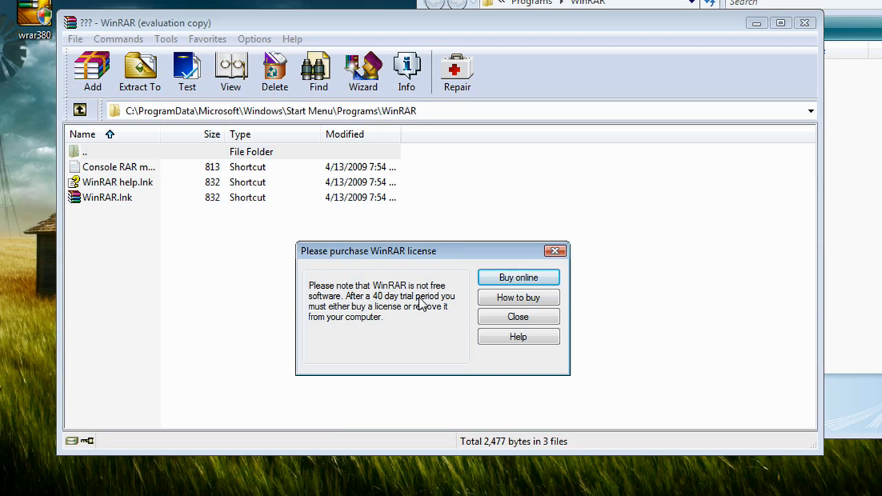
left_click(555, 252)
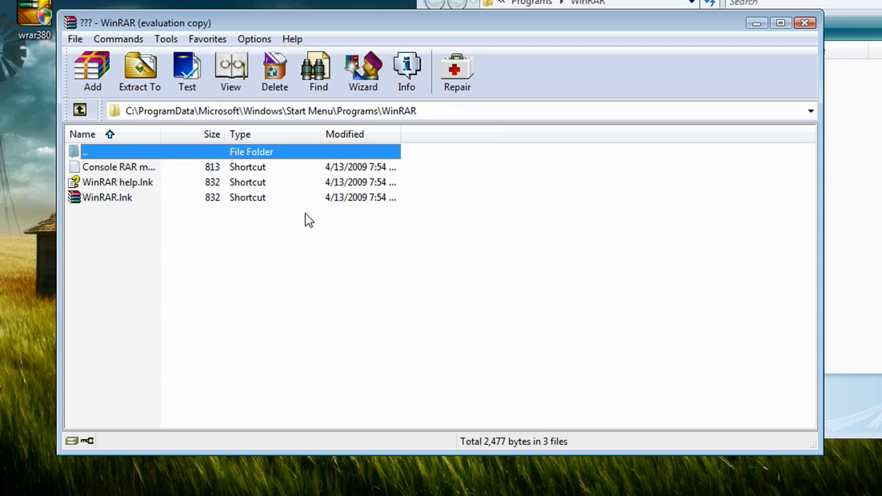
Bring WinRAR back in front of the folder window, dismiss the repeated purchase reminder and close WinRAR.
left_click_drag(635, 6, 558, 0)
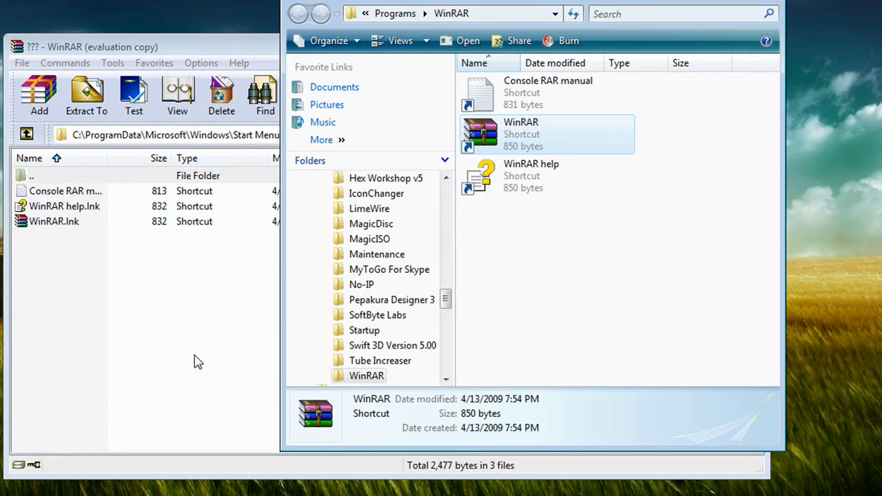
left_click(229, 325)
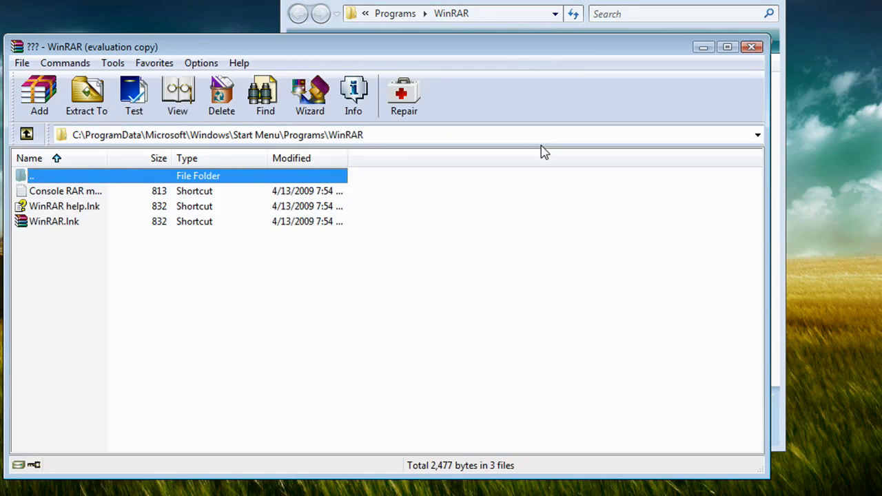
left_click_drag(394, 198, 419, 284)
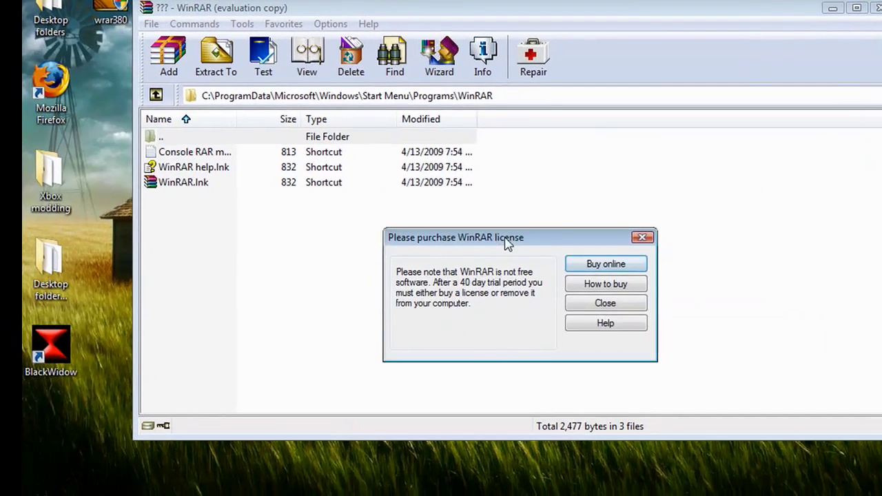
left_click_drag(435, 280, 432, 181)
left_click(635, 135)
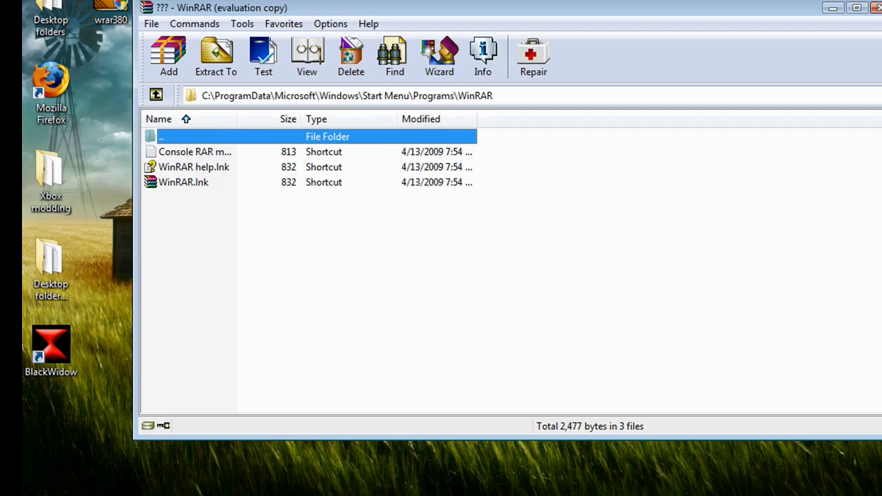
left_click(877, 9)
Search the computer for "reshacker" and launch Resource Hacker.
left_click(26, 485)
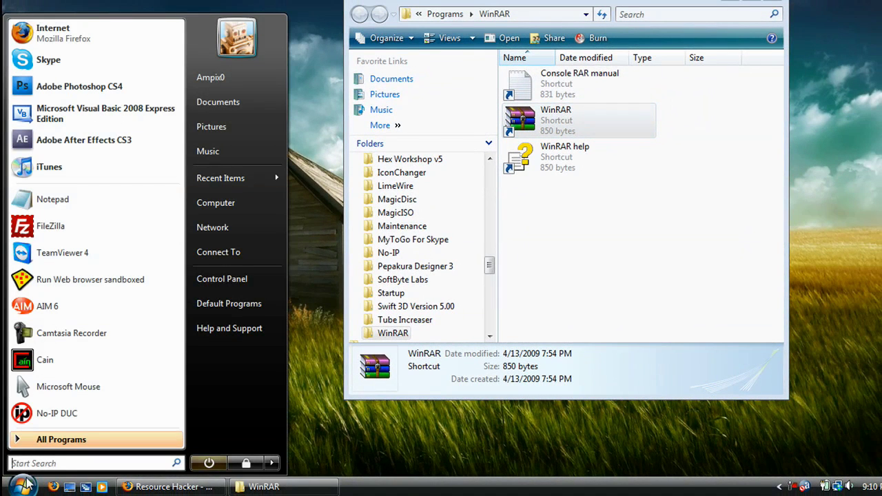
type("res")
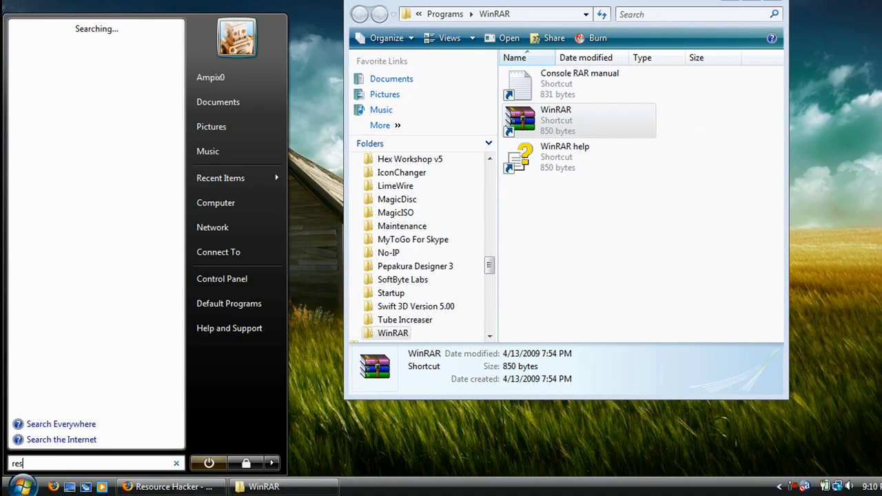
type("hacker")
left_click(34, 129)
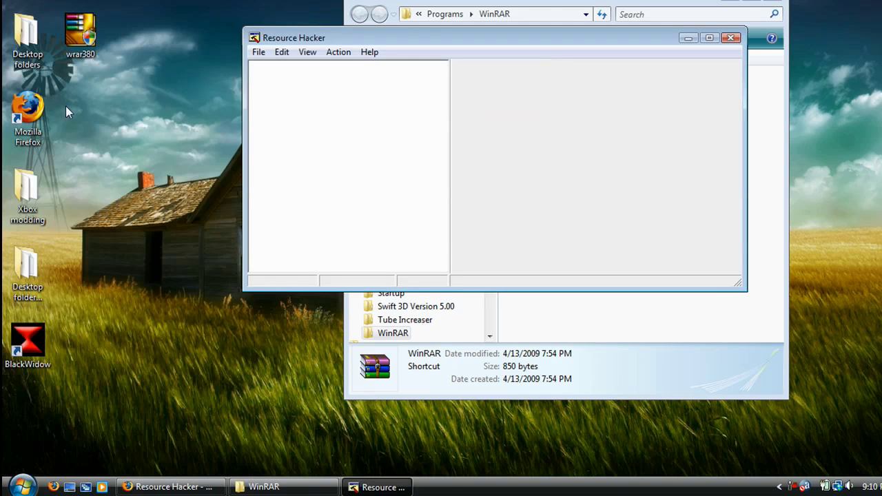
Load WinRAR.exe into Resource Hacker from the WinRAR shortcut, keeping its window clear of the folder window.
left_click_drag(390, 38, 405, 217)
left_click_drag(563, 118, 354, 314)
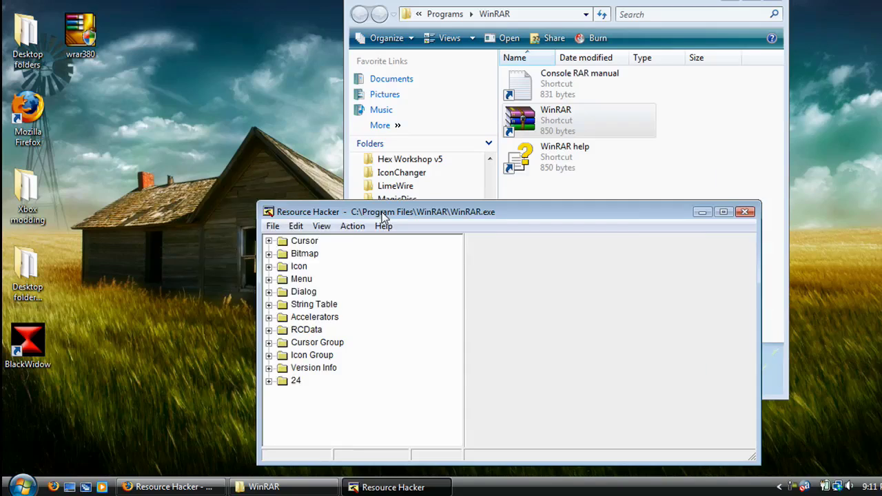
left_click_drag(381, 213, 330, 183)
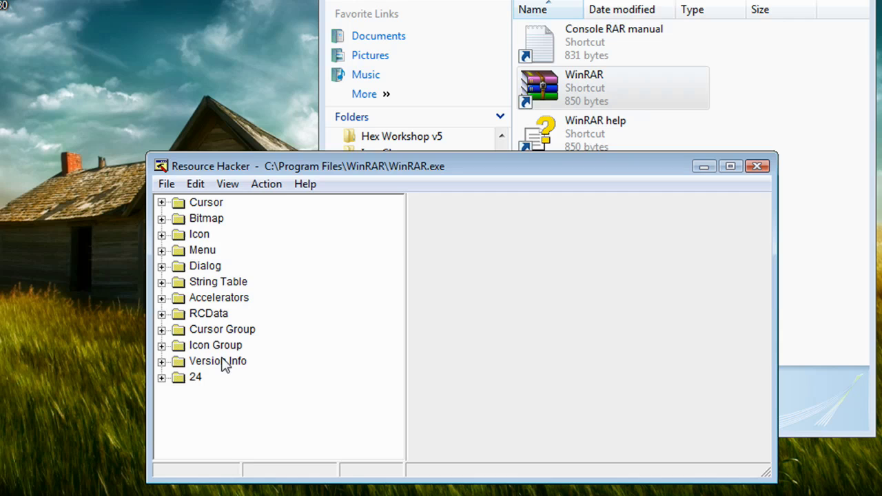
Open resource 1049 under Version Info > 1 and examine the product name, company name and file version entries in its script.
left_click(161, 361)
left_click(178, 378)
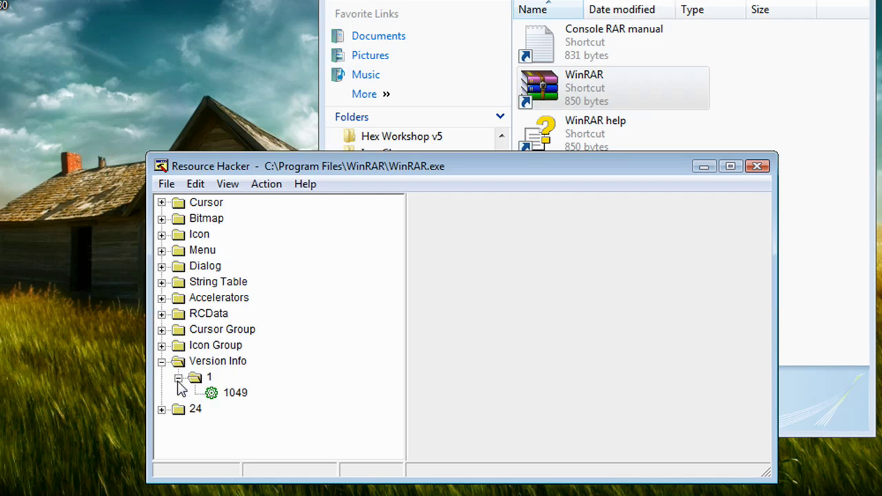
left_click(245, 394)
left_click_drag(588, 394, 658, 394)
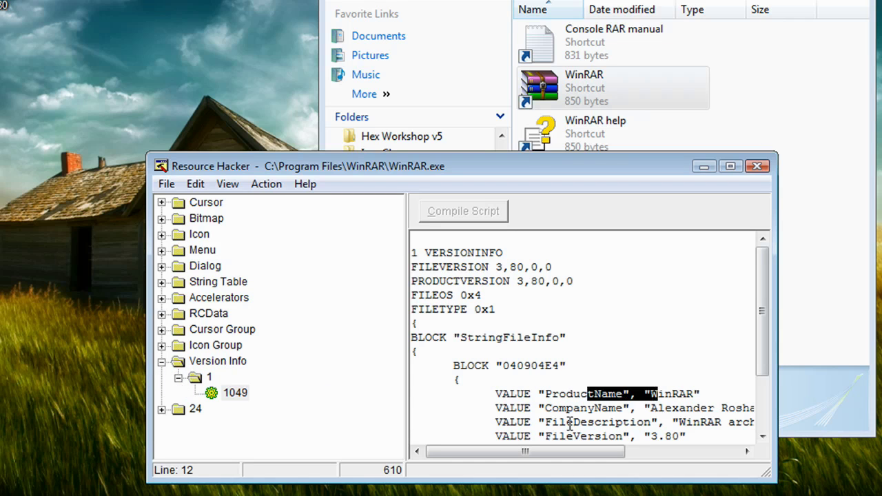
left_click_drag(555, 414, 656, 408)
left_click(624, 436)
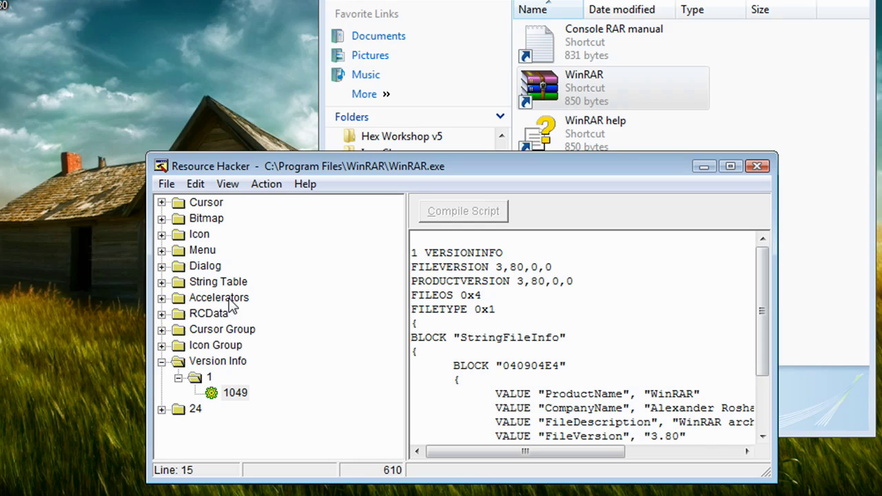
scroll(738, 288, "down", 2)
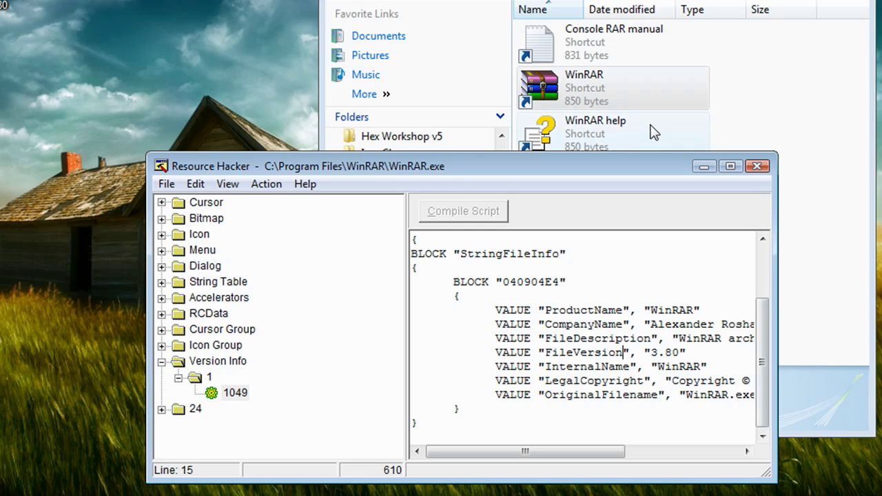
Expand the Dialog resources, preview the ASKPROCESSVOLDLG dialog from its 1049 entry and close the preview.
left_click(161, 266)
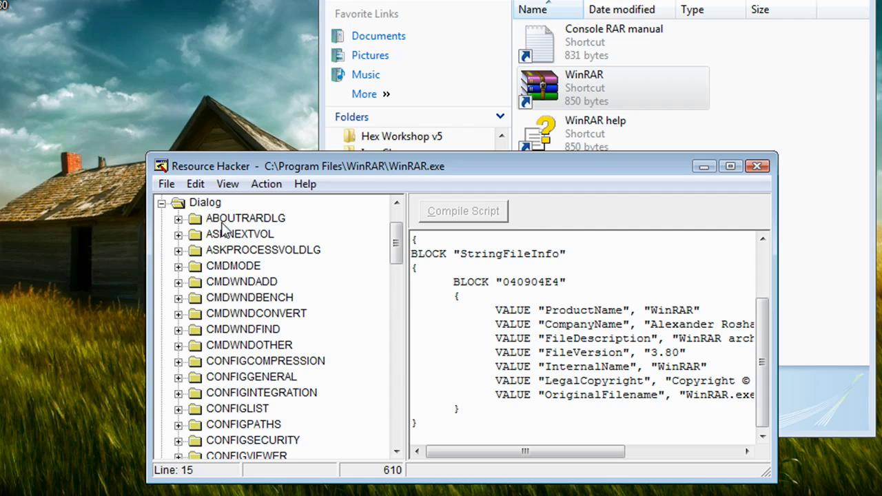
left_click(265, 219)
left_click(256, 233)
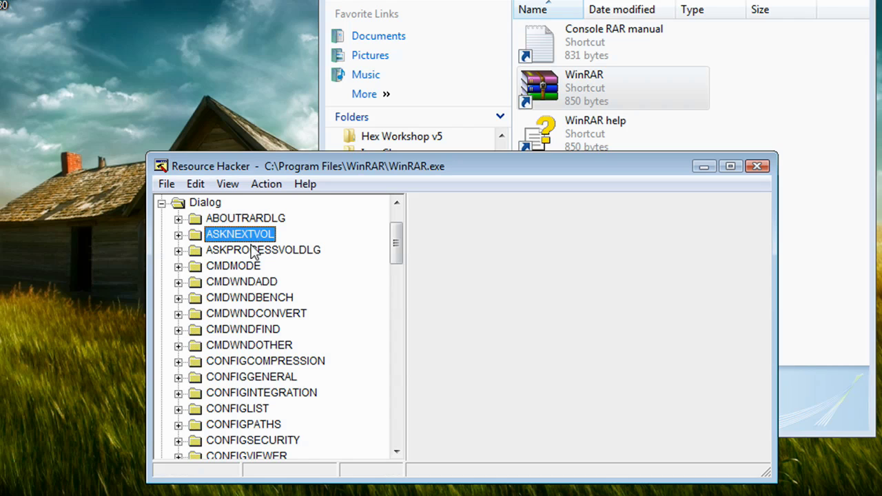
left_click(178, 251)
left_click(235, 267)
left_click_drag(794, 383, 465, 293)
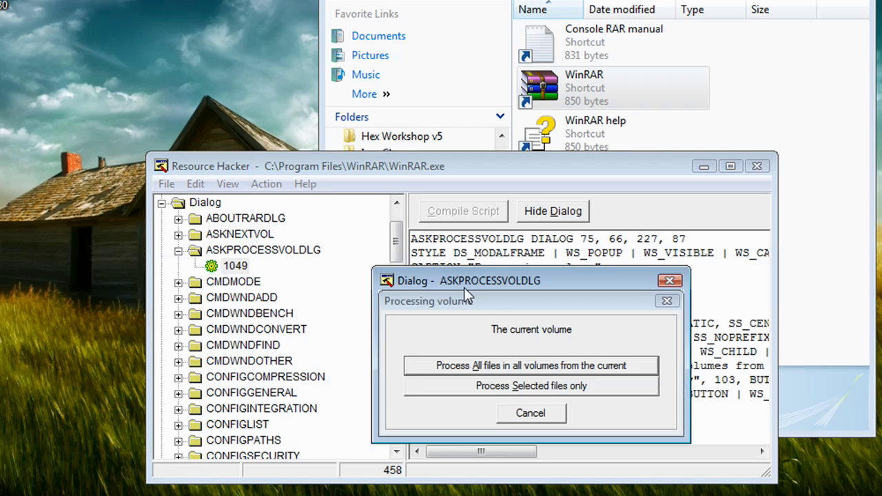
left_click(670, 281)
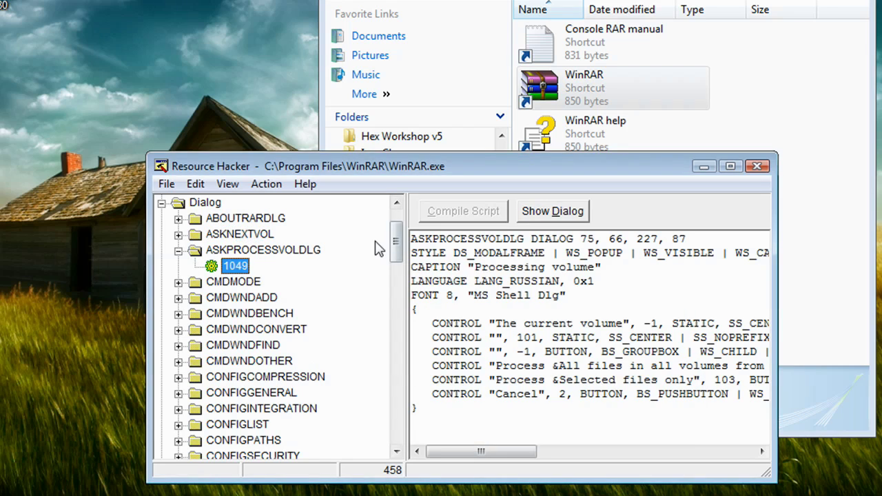
Preview the DEFVOLSIZES dialog from its 1049 entry and close the preview.
scroll(394, 242, "down", 4)
left_click(177, 345)
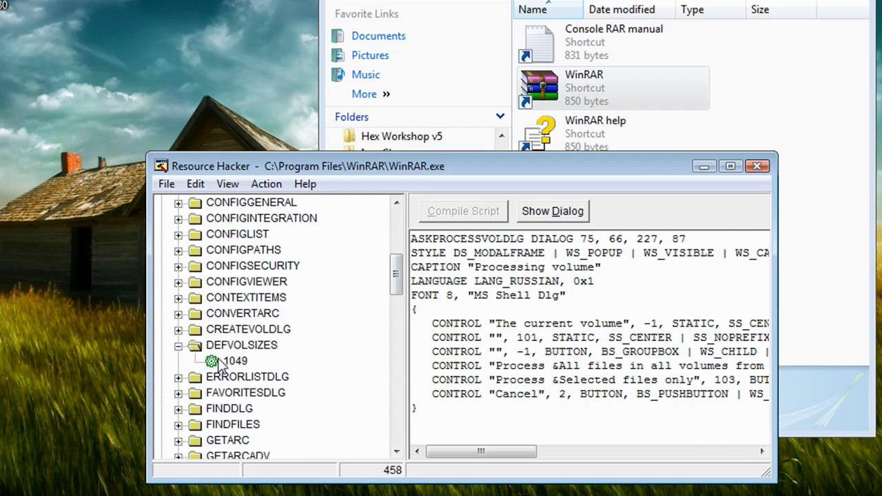
left_click(222, 364)
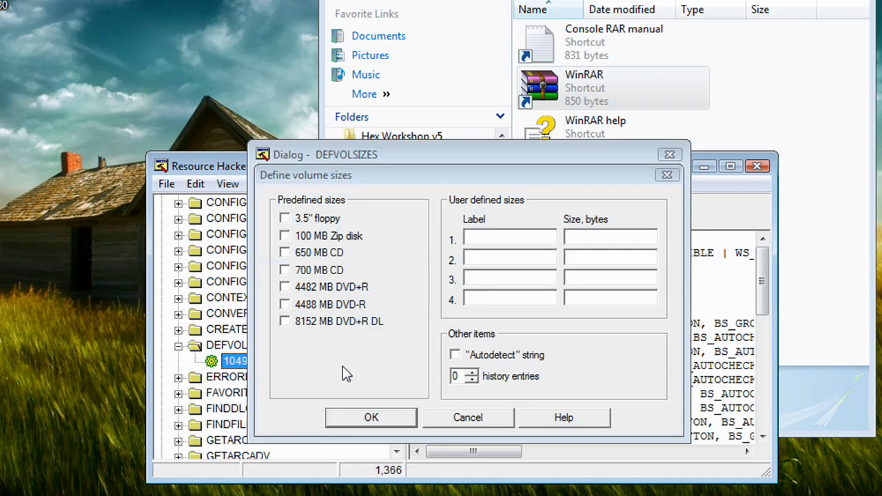
left_click(672, 157)
left_click(671, 157)
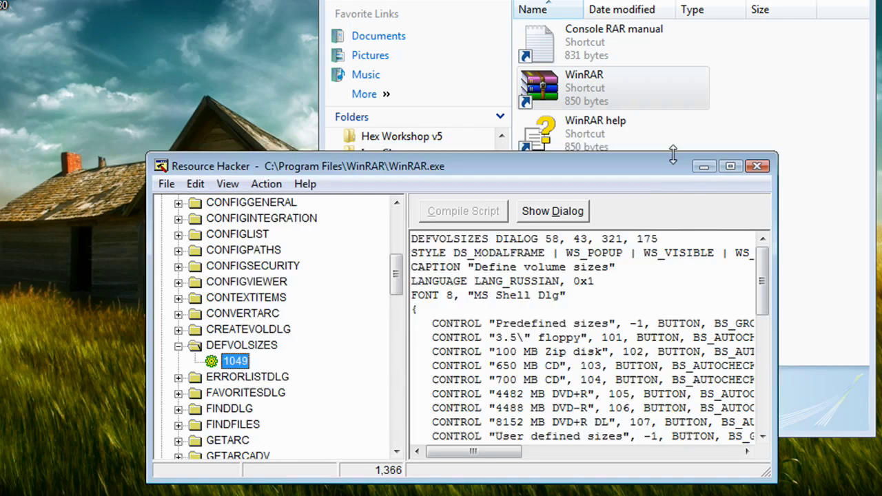
Preview the REMINDER dialog from its 1049 entry, close the preview and examine the control lines in its script.
left_click_drag(395, 282, 400, 360)
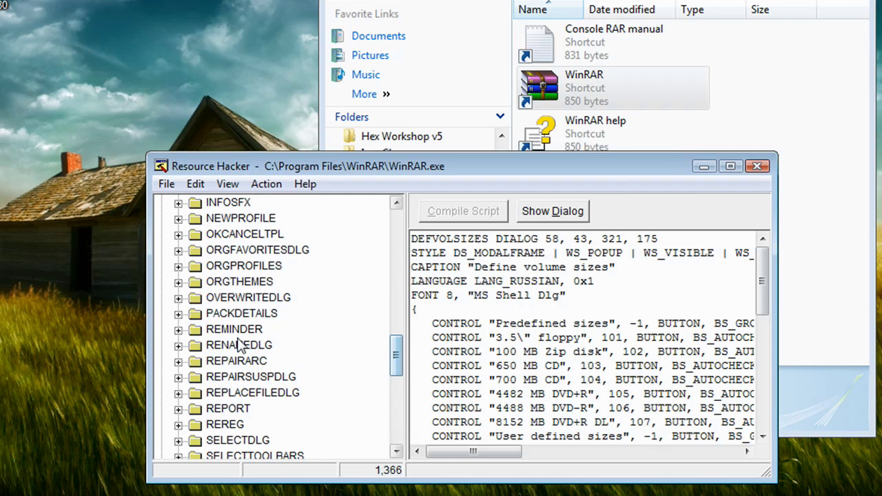
left_click(178, 329)
left_click(217, 344)
left_click_drag(520, 279, 384, 234)
left_click_drag(531, 242, 432, 260)
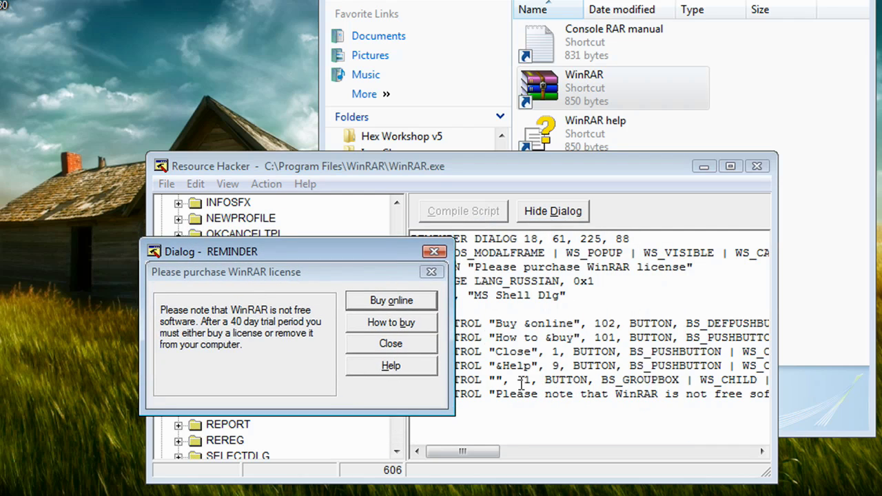
left_click(434, 252)
left_click_drag(475, 452, 522, 452)
left_click_drag(546, 310, 765, 338)
left_click_drag(468, 457, 413, 454)
left_click(502, 366)
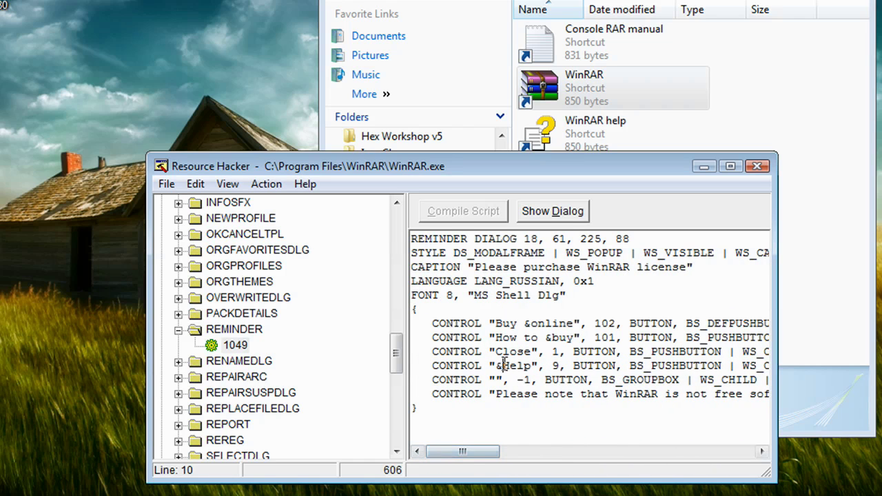
Delete the 1049 resource of the REMINDER dialog and close the RENAMEDLG dialog preview.
right_click(238, 348)
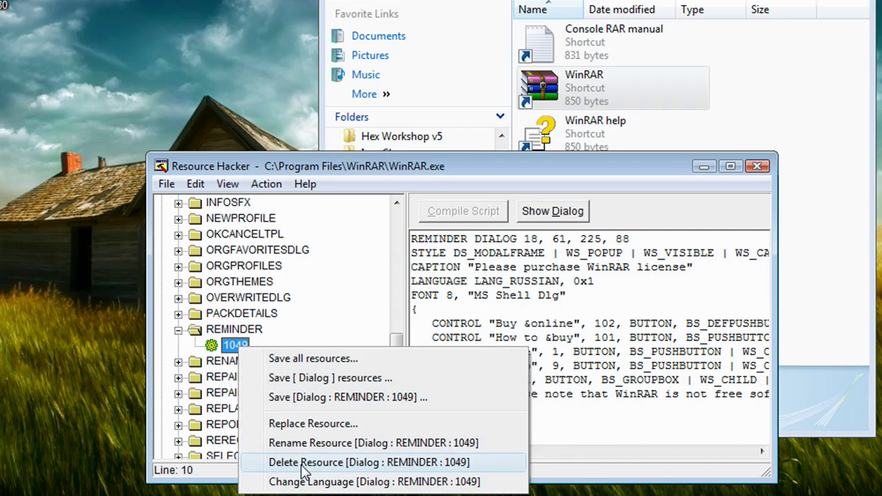
left_click(230, 348)
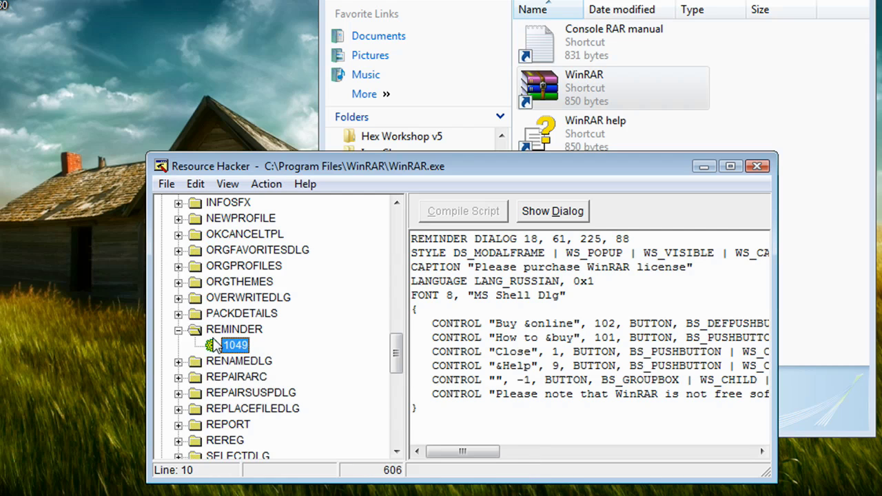
right_click(241, 348)
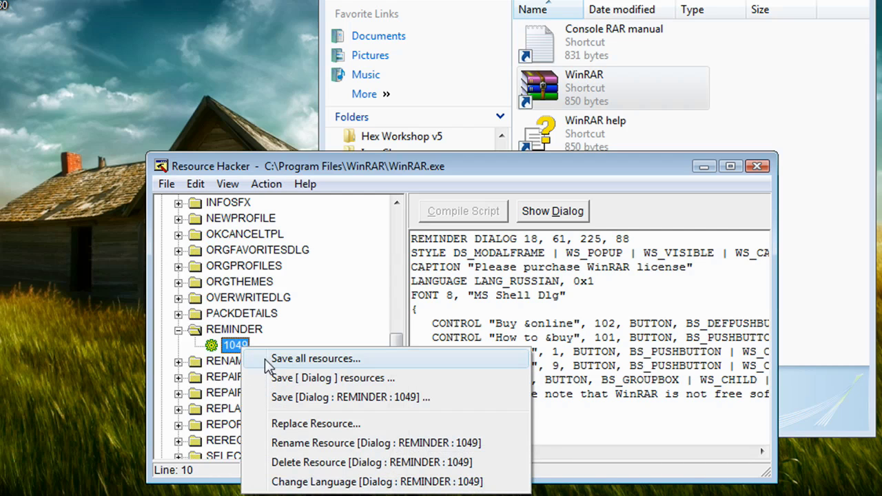
left_click(325, 462)
left_click(469, 258)
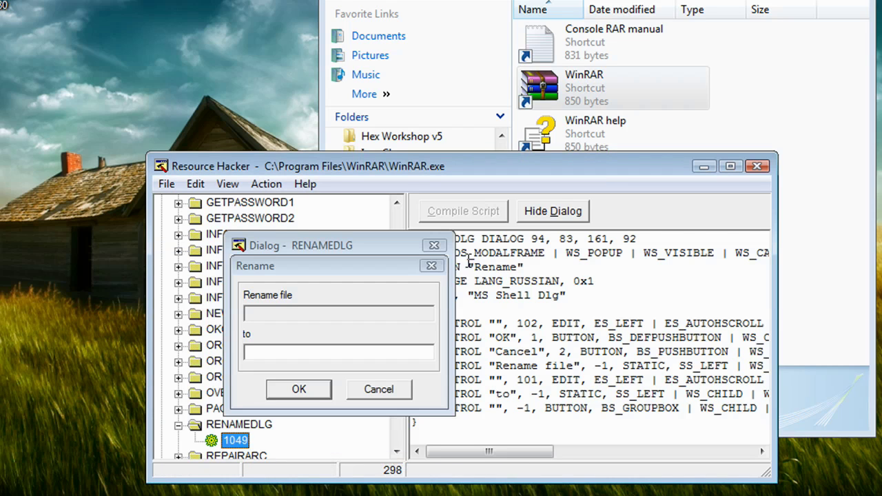
left_click(434, 246)
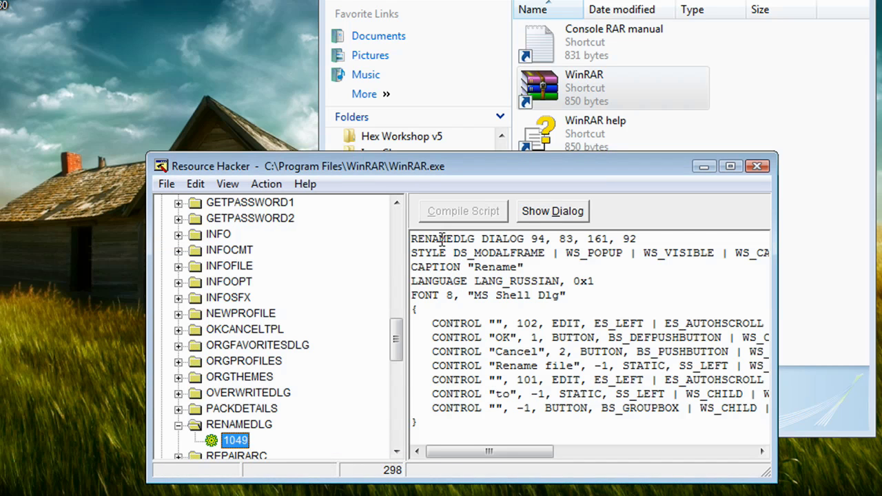
Collapse the RENAMEDLG entry, save the modified executable to the Desktop as Patched and close Resource Hacker.
mouse_move(398, 348)
left_mouse_down()
mouse_move(398, 361)
mouse_move(403, 241)
mouse_move(413, 230)
mouse_move(396, 272)
mouse_move(390, 334)
mouse_move(384, 325)
mouse_move(387, 353)
left_mouse_up()
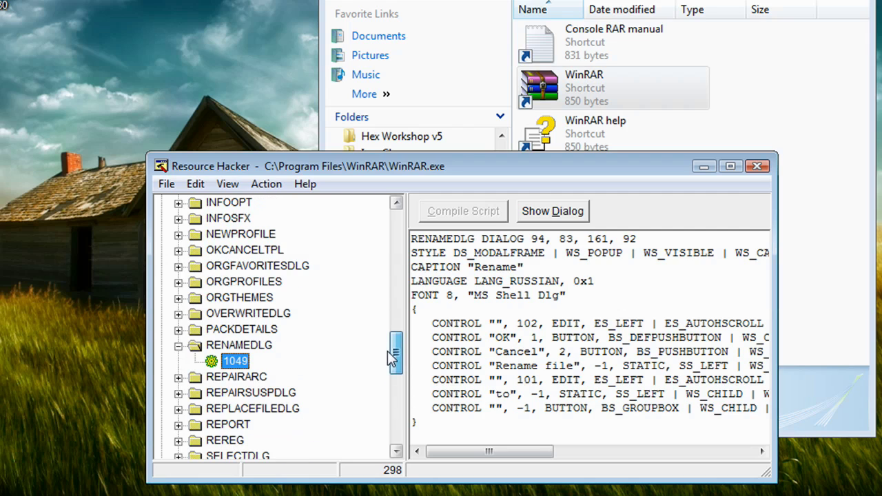
left_click(178, 345)
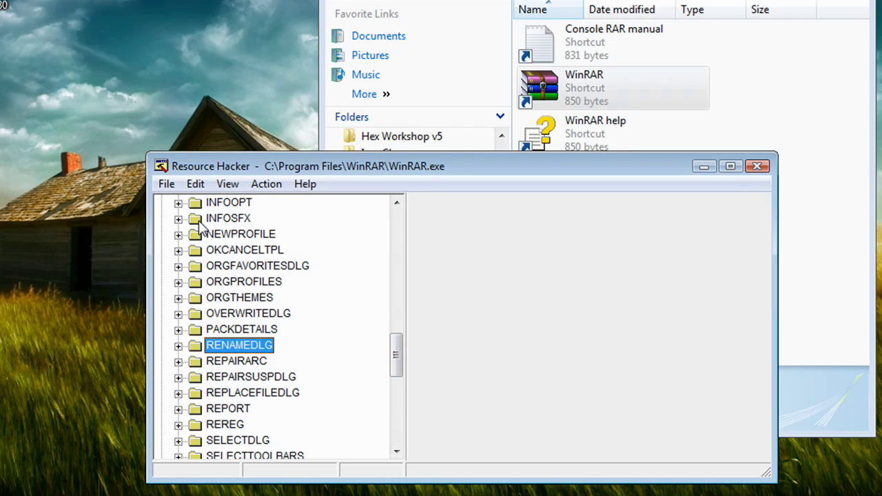
left_click(168, 184)
left_click(204, 253)
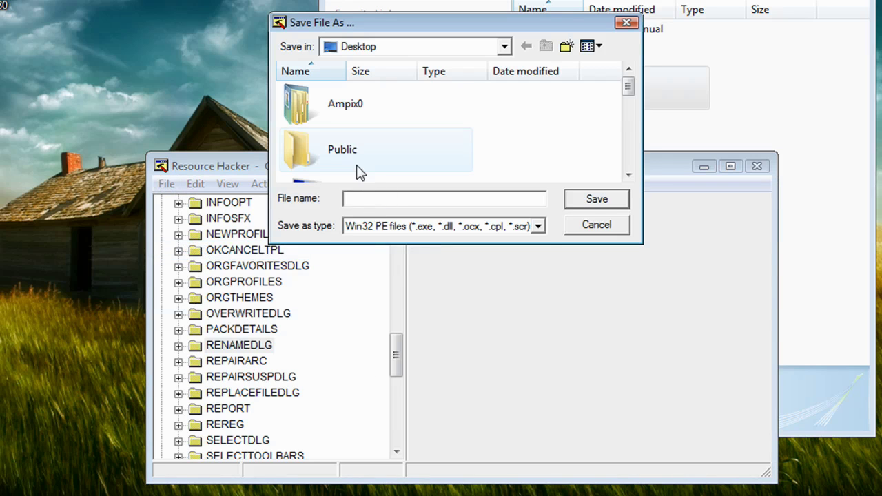
type("Patched")
left_click(600, 203)
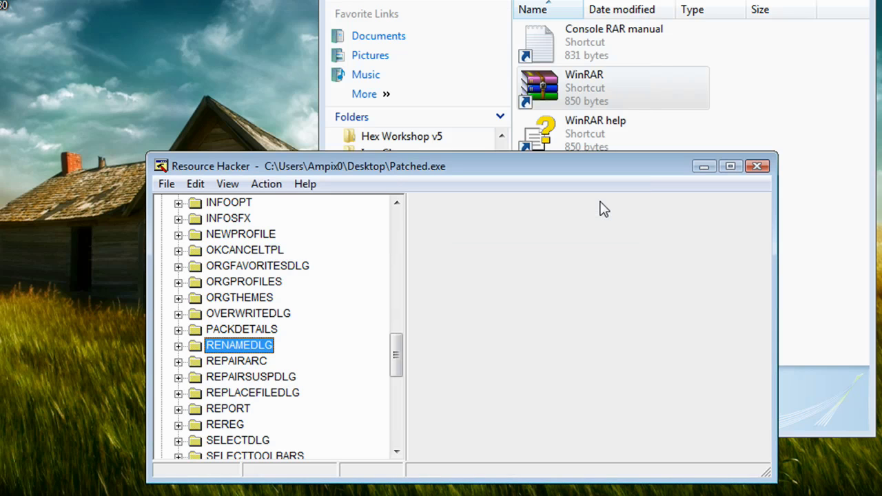
left_click(758, 167)
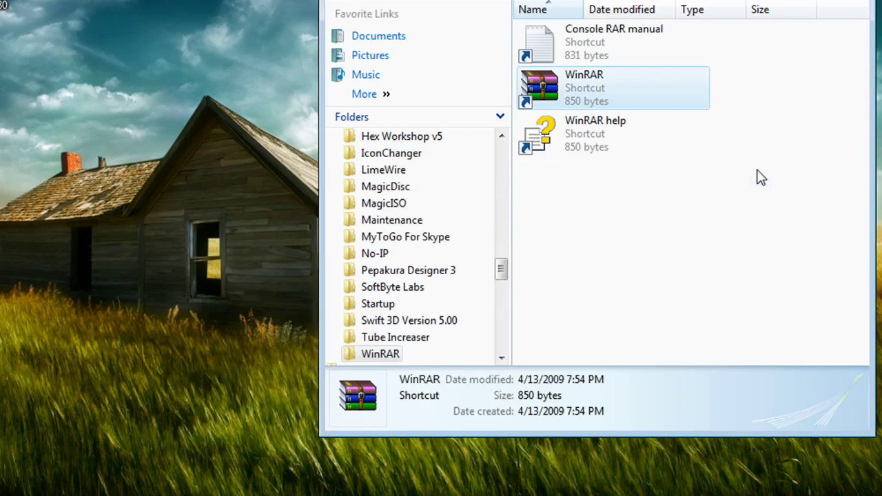
Launch the original WinRAR from its shortcut, dismiss the licence purchase reminder and reposition the WinRAR window.
double_click(592, 97)
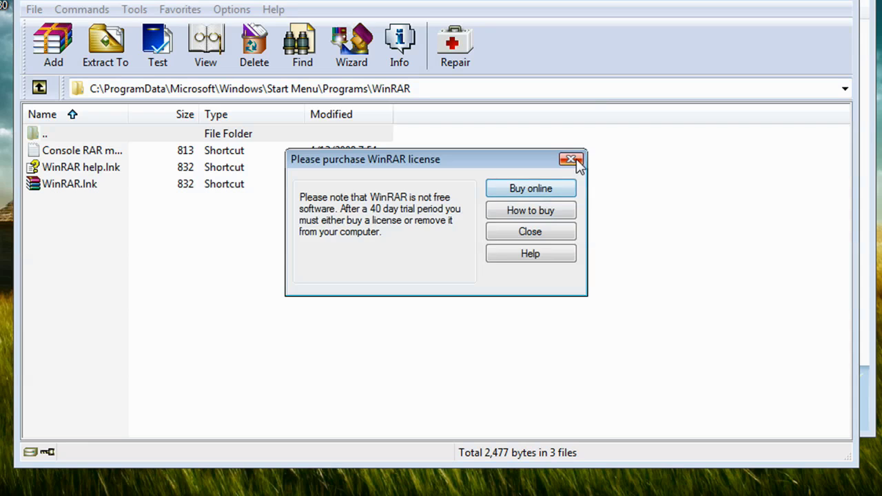
left_click(571, 160)
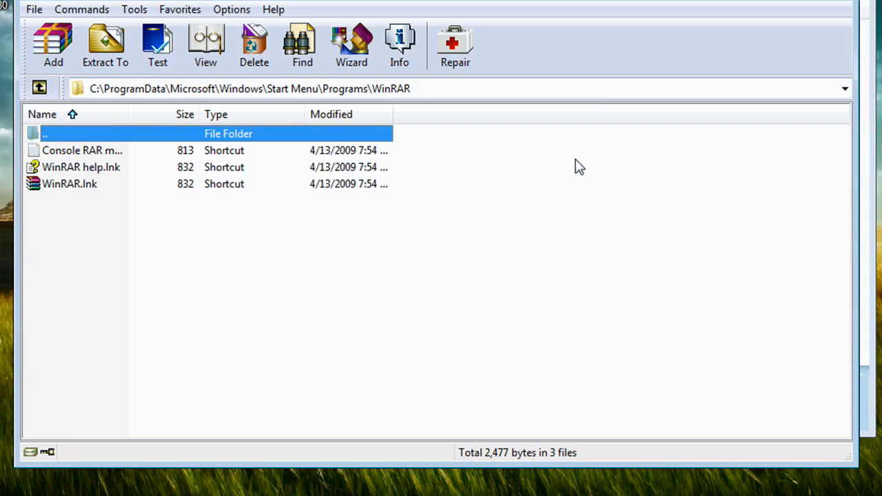
left_click(846, 4)
key("Return")
left_click_drag(475, 3, 586, 23)
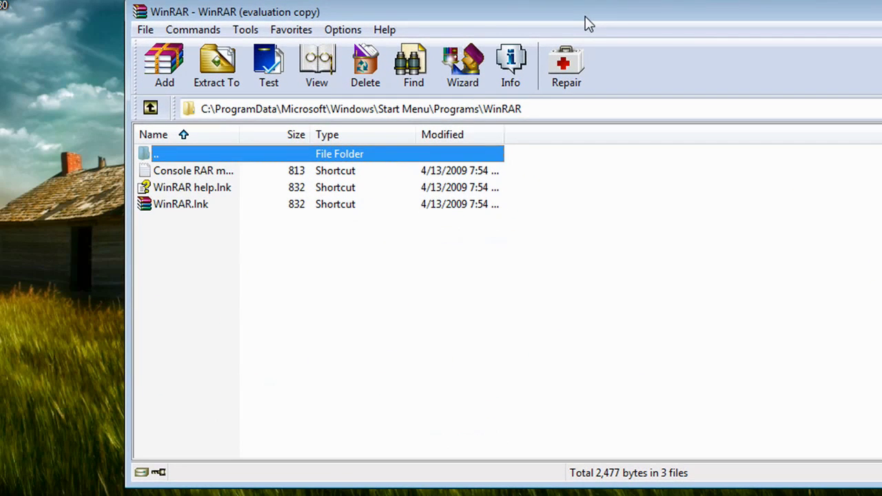